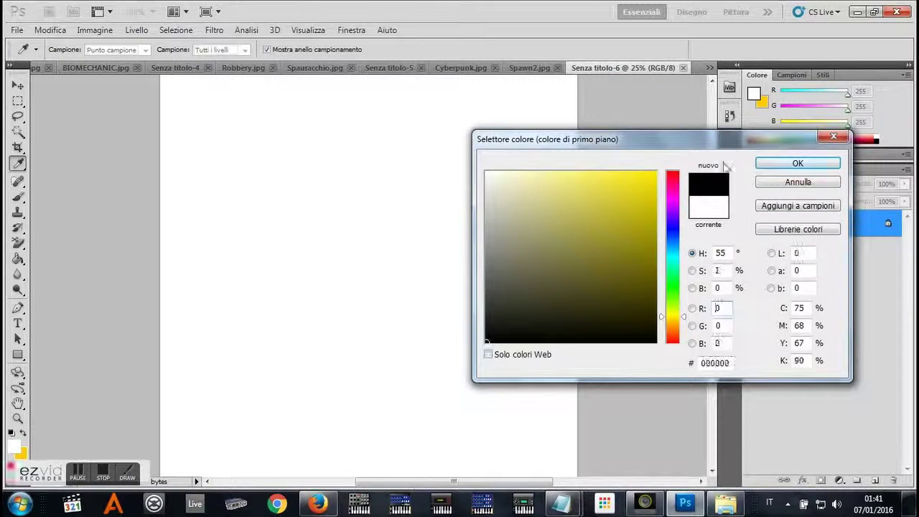
Draw the first curved black stroke of the skull on the blank white canvas.
left_click_drag(264, 198, 296, 243)
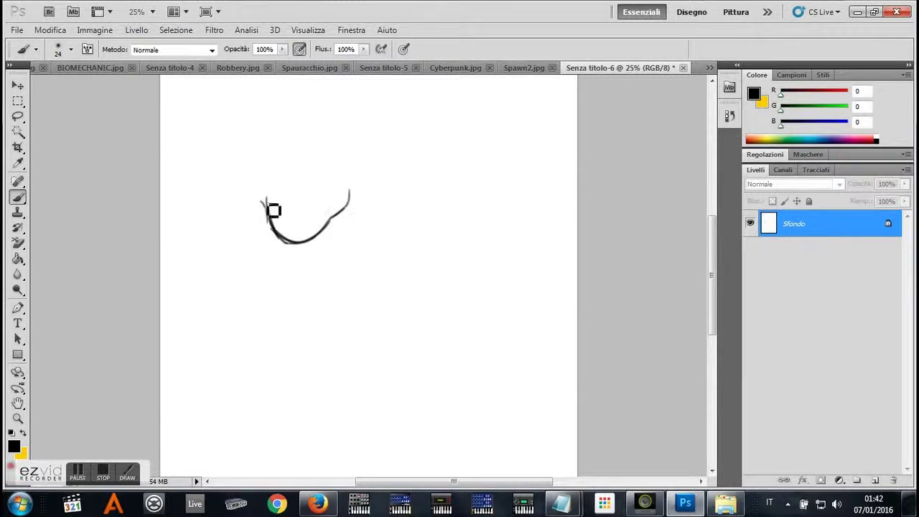
Add a hook-shaped line beside the face and outline the top of the skull.
left_click_drag(388, 244, 404, 261)
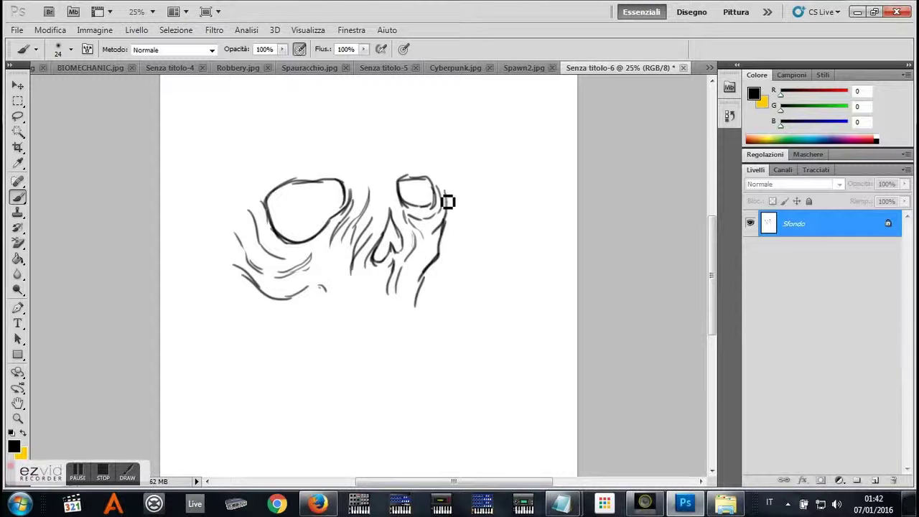
left_click_drag(447, 201, 431, 273)
left_click_drag(287, 162, 394, 211)
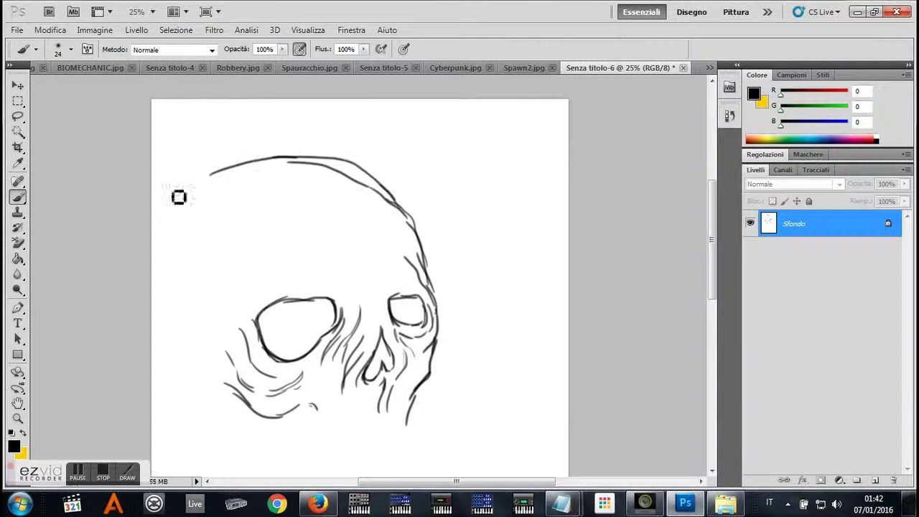
Retrace the skull top with thick strokes using 53 px, then 29 px brushes.
right_click(305, 143)
mouse_move(153, 208)
left_mouse_down()
mouse_move(215, 147)
mouse_move(402, 216)
left_mouse_up()
right_click(336, 174)
left_click_drag(208, 154, 395, 187)
right_click(296, 186)
left_click_drag(305, 202, 316, 203)
left_click_drag(305, 322, 322, 229)
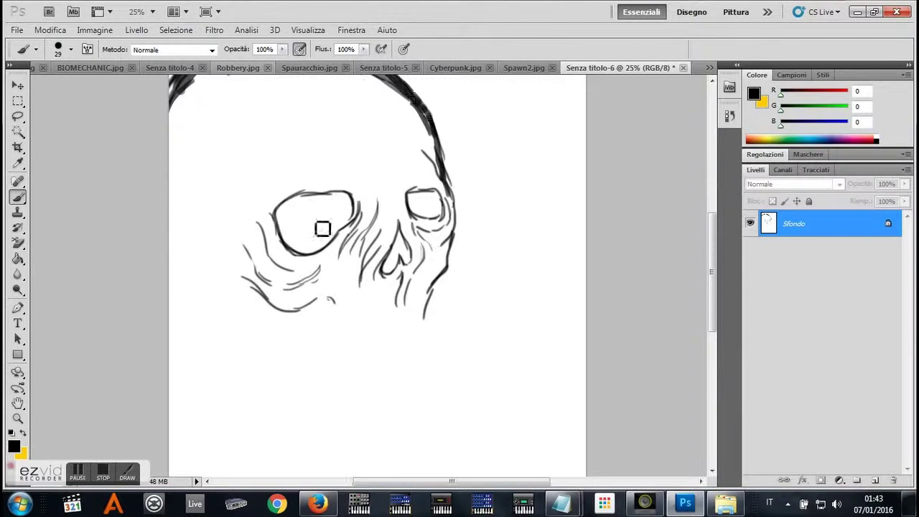
left_click_drag(255, 180, 431, 153)
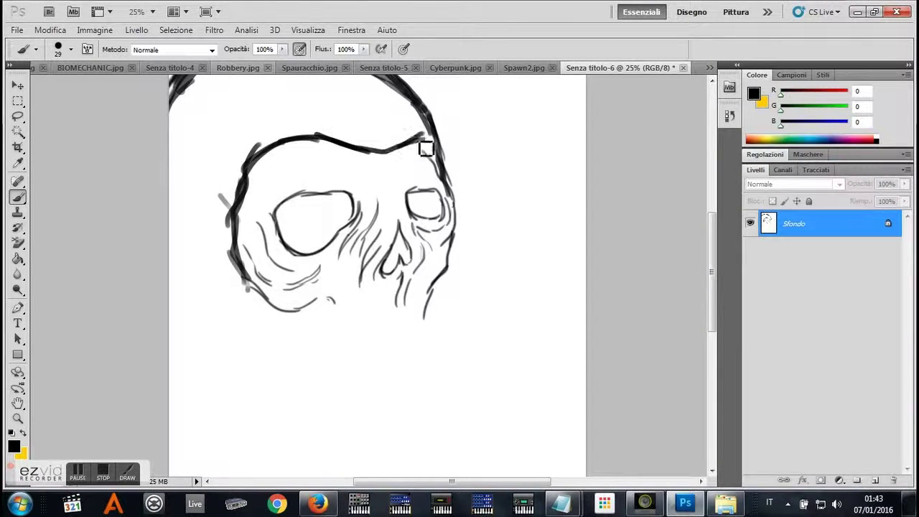
Draw the wavy cheek line, lower jaw and inner mask shape, and thicken the right face contour.
left_click_drag(266, 313, 278, 220)
mouse_move(244, 164)
left_mouse_down()
mouse_move(340, 191)
mouse_move(406, 166)
left_mouse_up()
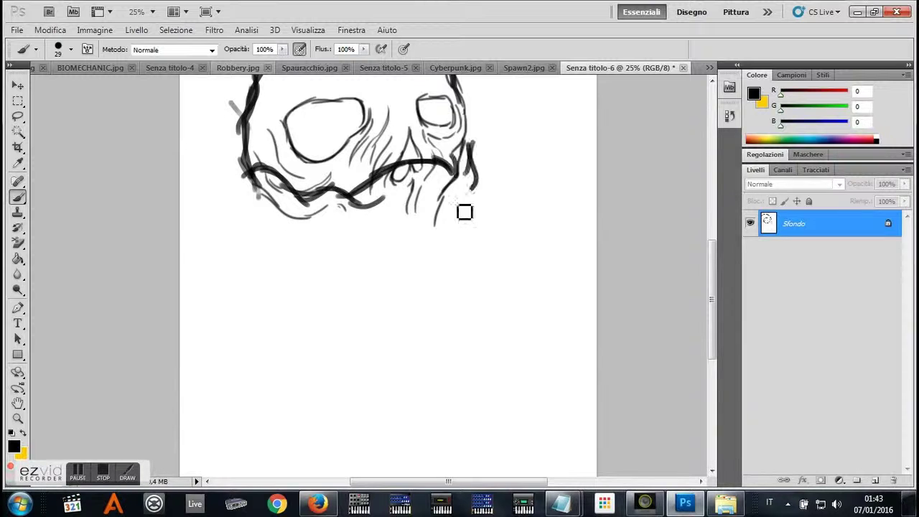
mouse_move(259, 229)
left_mouse_down()
mouse_move(330, 321)
mouse_move(463, 194)
left_mouse_up()
left_click_drag(352, 205, 377, 309)
left_click_drag(388, 316, 467, 186)
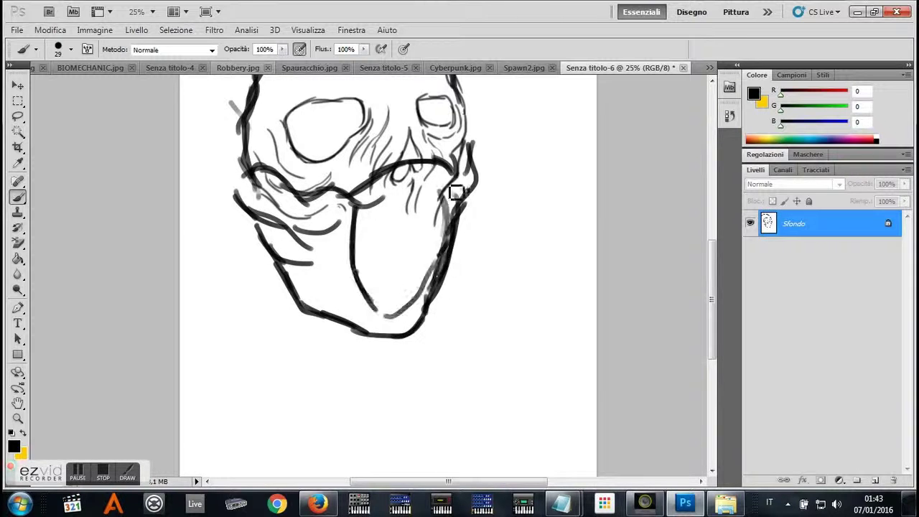
left_click_drag(409, 342, 465, 179)
Sketch the eye sockets, brow line, upper-lip curve and left cheek strokes.
left_click_drag(460, 82, 479, 158)
mouse_move(316, 108)
left_mouse_down()
mouse_move(294, 151)
mouse_move(366, 144)
left_mouse_up()
left_click_drag(302, 94, 390, 115)
mouse_move(314, 150)
left_mouse_down()
mouse_move(317, 228)
mouse_move(430, 208)
left_mouse_up()
mouse_move(341, 271)
left_mouse_down()
mouse_move(456, 239)
mouse_move(459, 165)
left_mouse_up()
left_click_drag(302, 208, 374, 190)
left_click_drag(273, 266, 360, 257)
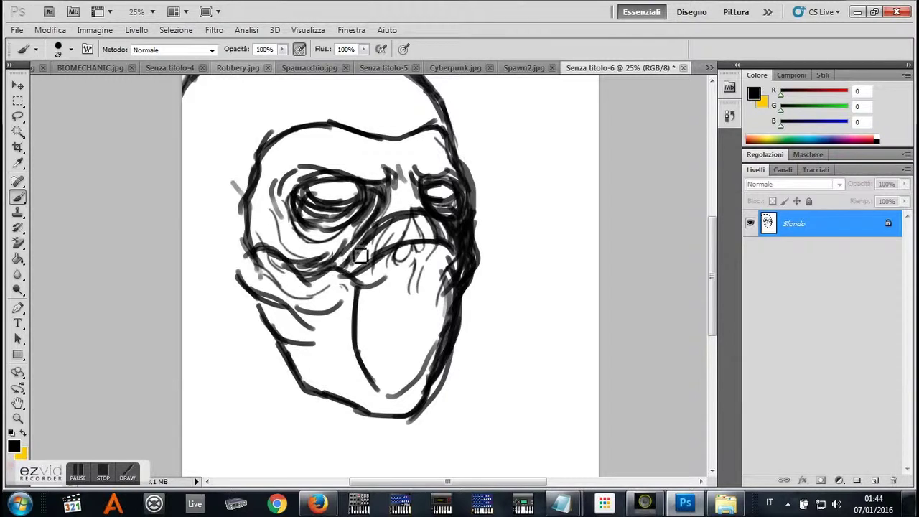
left_click_drag(302, 266, 259, 201)
Add jaw strokes, rib lines across the lower mask and a curve near the chin.
left_click_drag(273, 158, 355, 240)
left_click_drag(373, 320, 412, 222)
left_click_drag(465, 248, 431, 237)
left_click_drag(396, 263, 465, 260)
left_click_drag(402, 284, 456, 304)
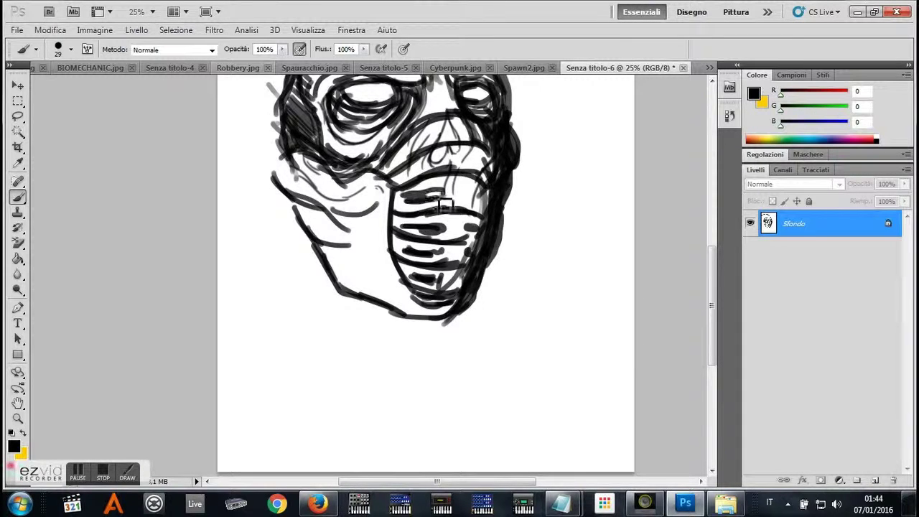
Set the brush to 72 px and darken the strokes around the left eye.
right_click(472, 140)
type("72")
key("Return")
left_click_drag(316, 180, 423, 94)
mouse_move(276, 79)
left_mouse_down()
mouse_move(280, 208)
mouse_move(301, 144)
left_mouse_up()
Fill the top of the head solid black with a 308 px brush.
right_click(309, 202)
type("308")
key("Return")
left_click_drag(244, 158, 388, 144)
mouse_move(323, 180)
left_mouse_down()
mouse_move(435, 190)
mouse_move(244, 388)
left_mouse_up()
With a 58 px brush, paint the left hood, left jaw and upper hair solid black.
right_click(346, 180)
type("58")
key("Return")
left_click_drag(237, 288, 287, 373)
mouse_move(280, 337)
left_mouse_down()
mouse_move(250, 406)
mouse_move(321, 474)
left_mouse_up()
left_click_drag(304, 352, 375, 412)
mouse_move(359, 348)
left_mouse_down()
mouse_move(403, 187)
mouse_move(465, 221)
left_mouse_up()
Darken around the left eye, the lower jaw, chin, lower mask and forehead.
left_click_drag(346, 305, 358, 215)
mouse_move(359, 215)
left_mouse_down()
mouse_move(338, 259)
mouse_move(443, 239)
left_mouse_up()
mouse_move(342, 356)
left_mouse_down()
mouse_move(388, 406)
mouse_move(443, 418)
left_mouse_up()
left_click_drag(431, 343, 424, 402)
mouse_move(420, 230)
left_mouse_down()
mouse_move(383, 170)
mouse_move(436, 170)
left_mouse_up()
With an 83 px brush at 60% opacity, shade the forehead grey and darken around both eyes.
right_click(474, 194)
key("Return")
key("6")
left_click_drag(338, 179, 494, 176)
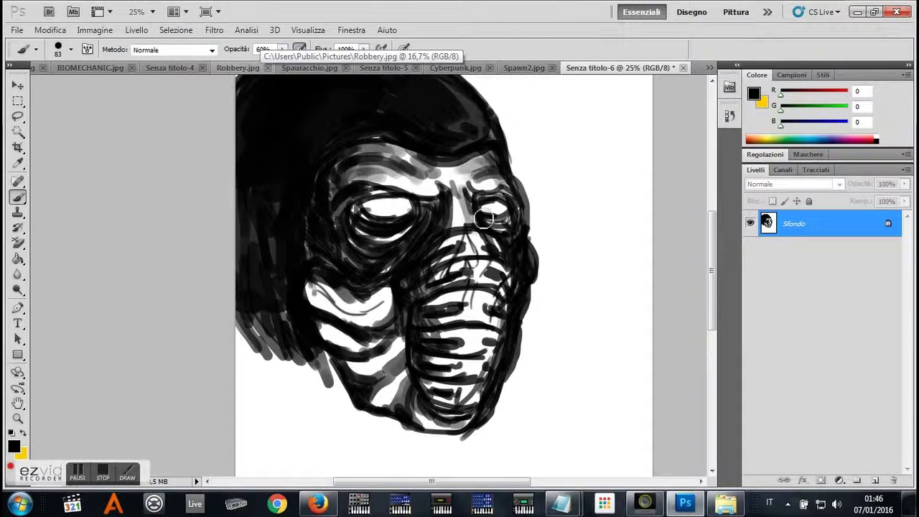
left_click_drag(484, 219, 496, 191)
left_click_drag(424, 187, 344, 201)
right_click(438, 212)
key("Return")
Set the foreground colour to white and undo the last white stroke under the eye.
left_click(14, 447)
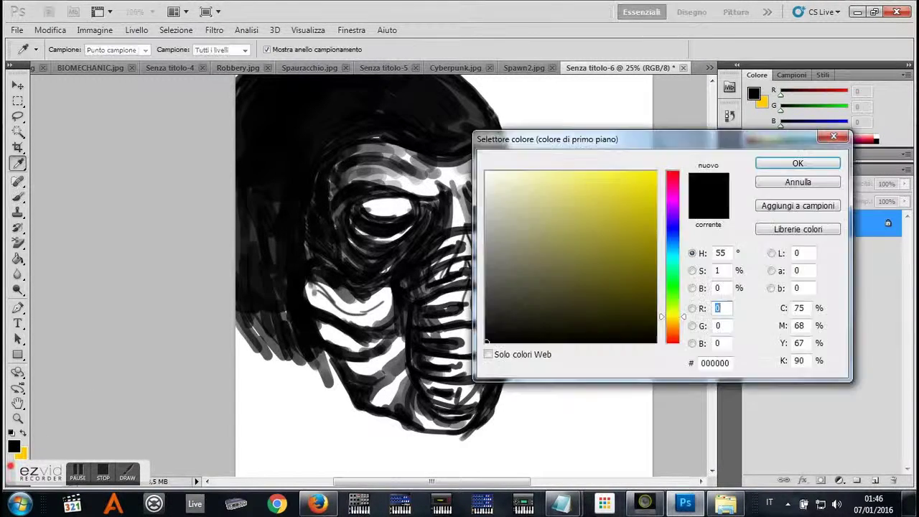
left_click(485, 171)
left_click(797, 163)
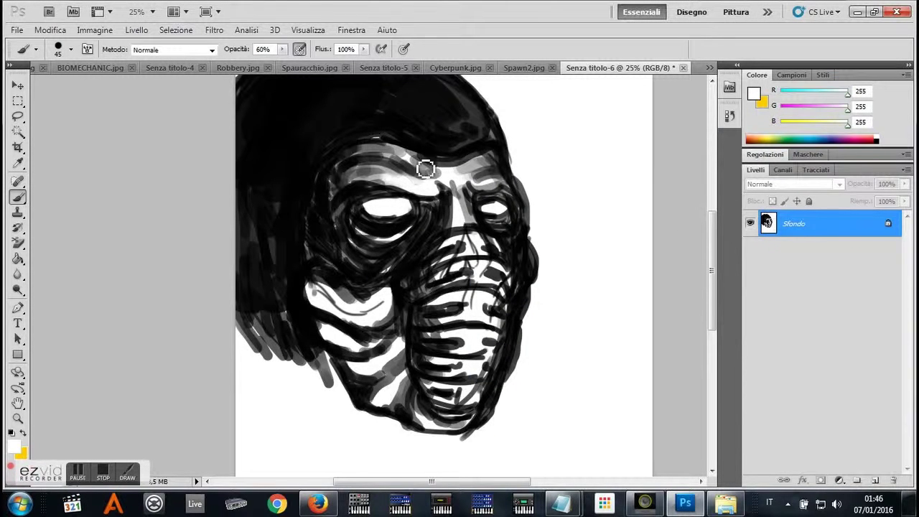
key("ctrl+z")
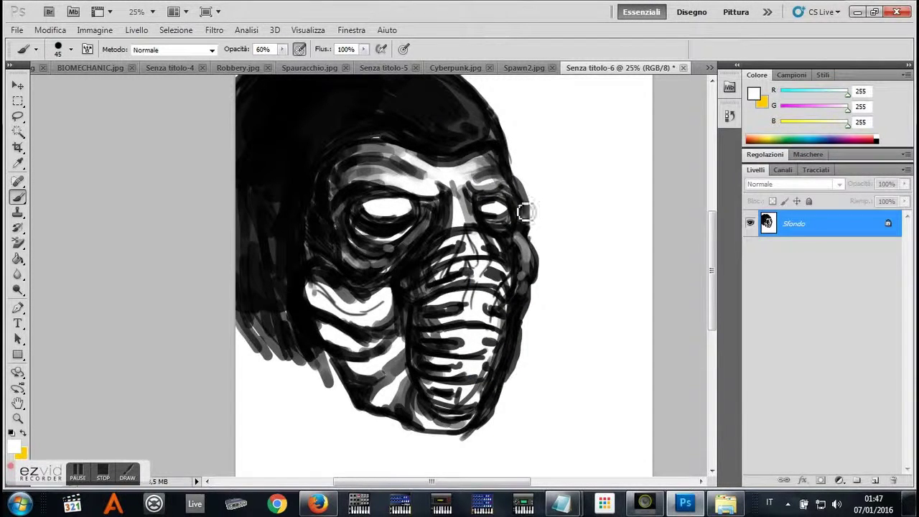
Paint a white highlight stroke with a 71 px brush at 39% opacity.
scroll(525, 211, "up", 3)
right_click(402, 199)
key("Return")
key("3")
key("9")
mouse_move(480, 240)
left_mouse_down()
mouse_move(386, 175)
mouse_move(400, 181)
mouse_move(342, 251)
left_mouse_up()
scroll(359, 229, "down", 1)
right_click(378, 212)
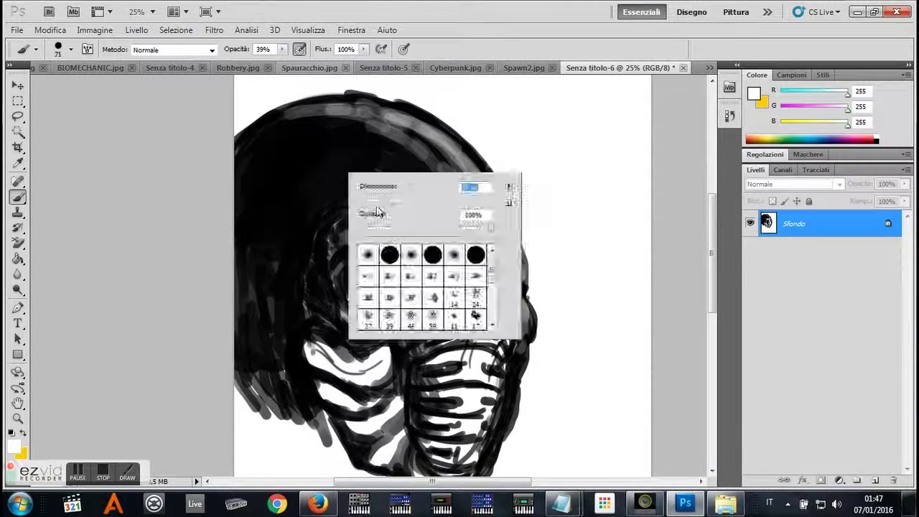
scroll(349, 199, "down", 3)
Switch to a near-black foreground and paint grey strokes on the lower-left hair.
left_click(13, 445)
left_click(827, 160)
right_click(440, 349)
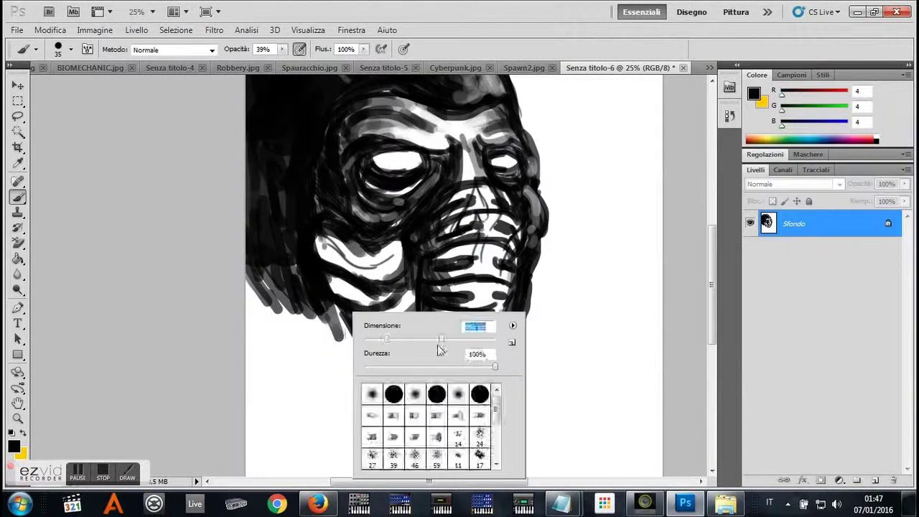
key("Return")
left_click_drag(259, 283, 338, 374)
left_click_drag(338, 309, 273, 410)
Raise opacity to 88% and hatch dark strokes with a 63 px brush.
key("8")
key("8")
right_click(403, 354)
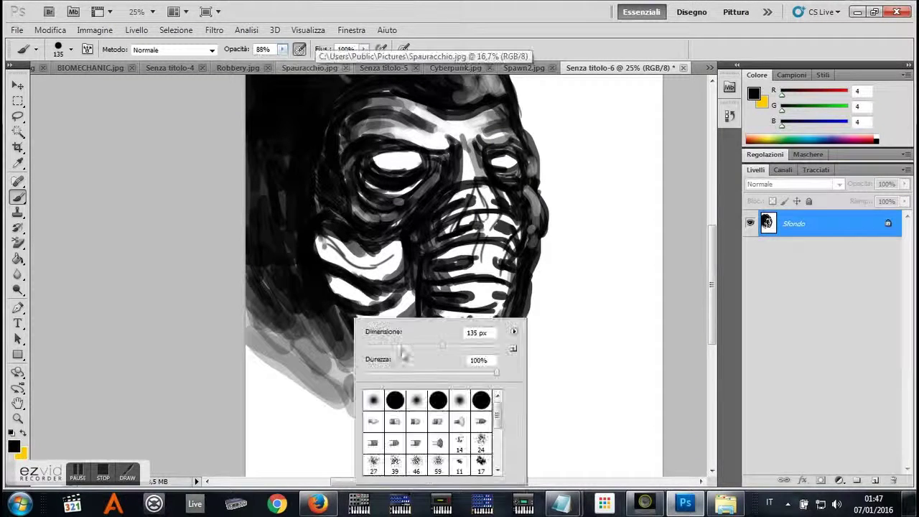
left_click_drag(403, 354, 420, 345)
key("Return")
left_click_drag(301, 298, 248, 366)
left_click_drag(381, 308, 337, 388)
left_click_drag(467, 366, 431, 452)
scroll(300, 337, "down", 2)
Hatch the left hair, chin and neck into a dense dark mass.
left_click_drag(248, 288, 373, 431)
left_click_drag(401, 402, 401, 431)
mouse_move(431, 316)
left_mouse_down()
mouse_move(434, 431)
mouse_move(560, 431)
left_mouse_up()
left_click_drag(327, 244, 374, 370)
mouse_move(374, 369)
left_mouse_down()
mouse_move(427, 316)
mouse_move(405, 431)
left_mouse_up()
left_click_drag(434, 334, 420, 427)
left_click_drag(302, 219, 248, 331)
left_click_drag(337, 245, 248, 309)
mouse_move(312, 238)
left_mouse_down()
mouse_move(323, 353)
mouse_move(390, 400)
mouse_move(369, 328)
mouse_move(400, 270)
mouse_move(423, 324)
mouse_move(445, 288)
mouse_move(429, 302)
mouse_move(397, 418)
left_mouse_up()
At 48% opacity, paint light grey arcs at the lower left and darken the left cheek stripes.
right_click(397, 418)
key("4")
key("8")
mouse_move(244, 324)
left_mouse_down()
mouse_move(234, 393)
mouse_move(259, 441)
mouse_move(261, 343)
mouse_move(499, 406)
mouse_move(438, 344)
mouse_move(512, 420)
mouse_move(489, 428)
left_mouse_up()
mouse_move(250, 431)
left_mouse_down()
mouse_move(236, 339)
mouse_move(232, 415)
mouse_move(369, 436)
left_mouse_up()
scroll(359, 318, "up", 2)
scroll(417, 345, "up", 4)
mouse_move(418, 345)
left_mouse_down()
mouse_move(330, 287)
mouse_move(395, 259)
mouse_move(460, 208)
mouse_move(431, 387)
mouse_move(474, 359)
mouse_move(380, 215)
mouse_move(398, 220)
left_mouse_up()
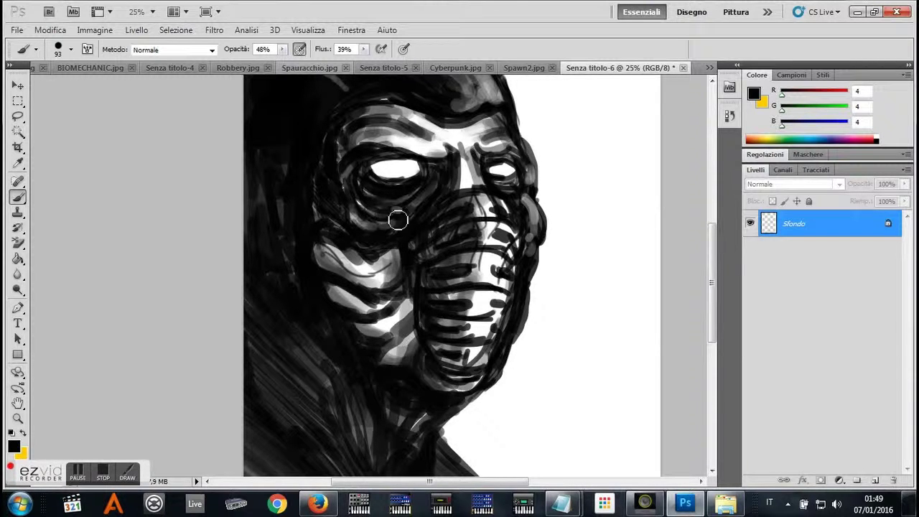
Switch the foreground to yellow and paint the left cheek yellow.
key("x")
right_click(425, 246)
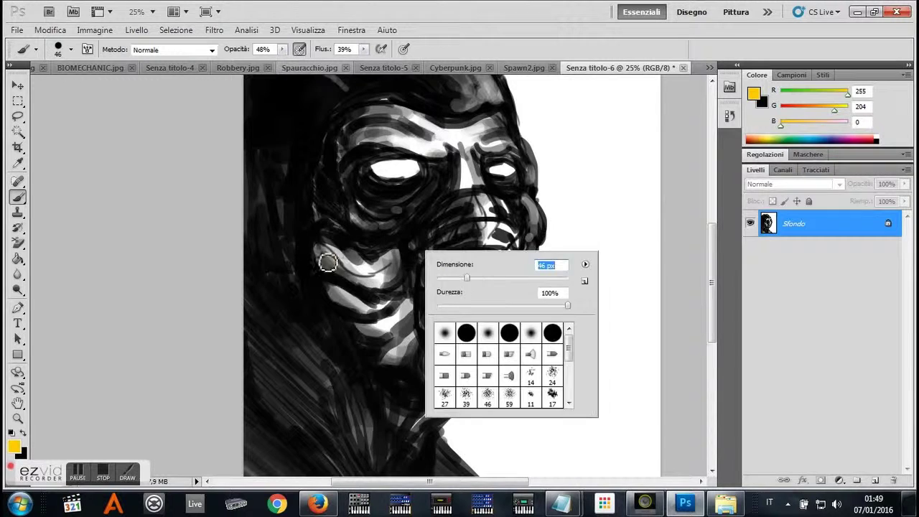
left_click_drag(316, 251, 395, 267)
left_click_drag(332, 288, 388, 306)
Paint the mask ribs and lower mask yellow.
right_click(377, 233)
left_click_drag(402, 248, 427, 248)
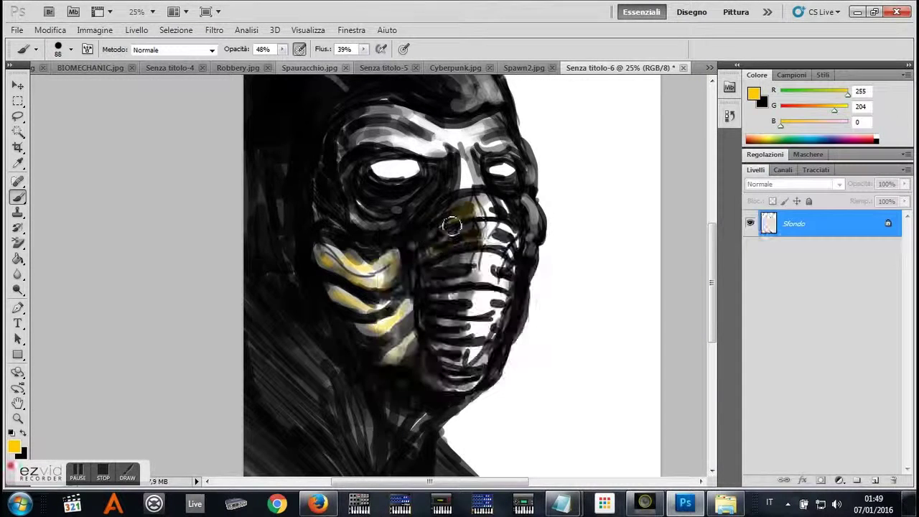
left_click_drag(431, 208, 496, 259)
mouse_move(431, 273)
left_mouse_down()
mouse_move(503, 305)
mouse_move(503, 244)
left_mouse_up()
left_click_drag(466, 317, 453, 395)
right_click(472, 246)
left_click_drag(610, 259, 582, 258)
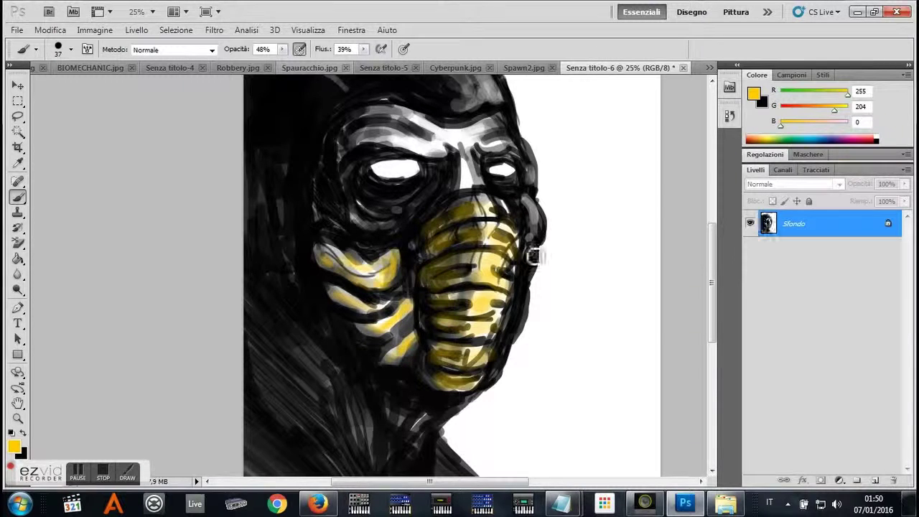
Paint the shoulder and the lower-right grey area yellow.
left_click_drag(486, 257, 471, 113)
right_click(297, 304)
left_click_drag(316, 328, 323, 328)
mouse_move(237, 402)
left_mouse_down()
mouse_move(220, 285)
mouse_move(337, 399)
left_mouse_up()
left_click_drag(448, 396, 510, 359)
right_click(287, 318)
key("Escape")
Swap back to black and paint dark strokes over the yellow shoulder and neck.
key("x")
left_click_drag(258, 408, 287, 287)
mouse_move(453, 309)
left_mouse_down()
mouse_move(423, 334)
mouse_move(431, 402)
left_mouse_up()
left_click_drag(237, 294, 288, 345)
left_click_drag(244, 403, 302, 330)
left_click_drag(301, 330, 305, 445)
Outline the yellow mask and cheek edges with dark strokes.
mouse_move(309, 216)
left_mouse_down()
mouse_move(360, 237)
mouse_move(388, 272)
left_mouse_up()
left_click_drag(323, 237, 402, 331)
left_click_drag(416, 244, 435, 352)
left_click_drag(517, 187, 503, 316)
mouse_move(474, 323)
left_mouse_down()
mouse_move(445, 373)
mouse_move(481, 373)
left_mouse_up()
mouse_move(499, 237)
left_mouse_down()
mouse_move(495, 271)
mouse_move(503, 212)
left_mouse_up()
left_click_drag(459, 133, 460, 169)
Zoom in on the mask and set brush opacity and flow to 100%.
key("z")
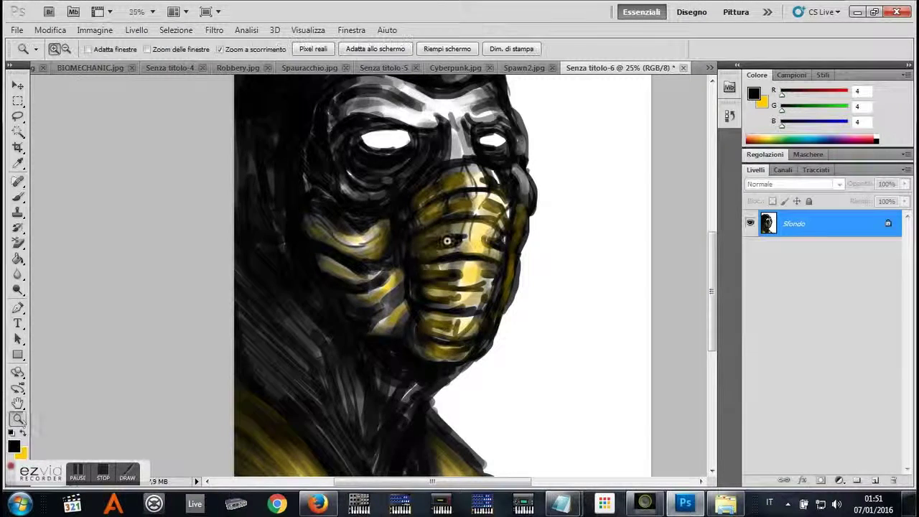
left_click(430, 251)
key("b")
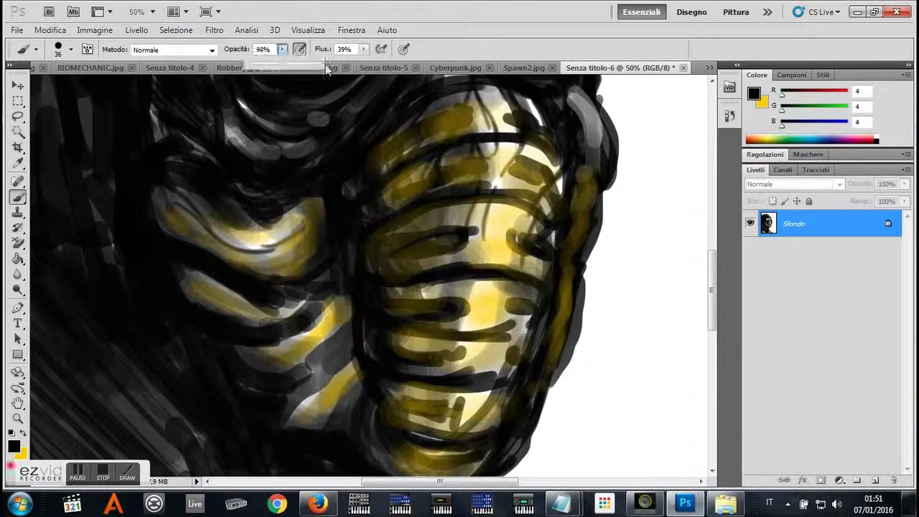
key("0")
key("shift+0")
Paint solid black strokes along the mask's right outer edge and lower right.
left_click_drag(528, 204, 553, 154)
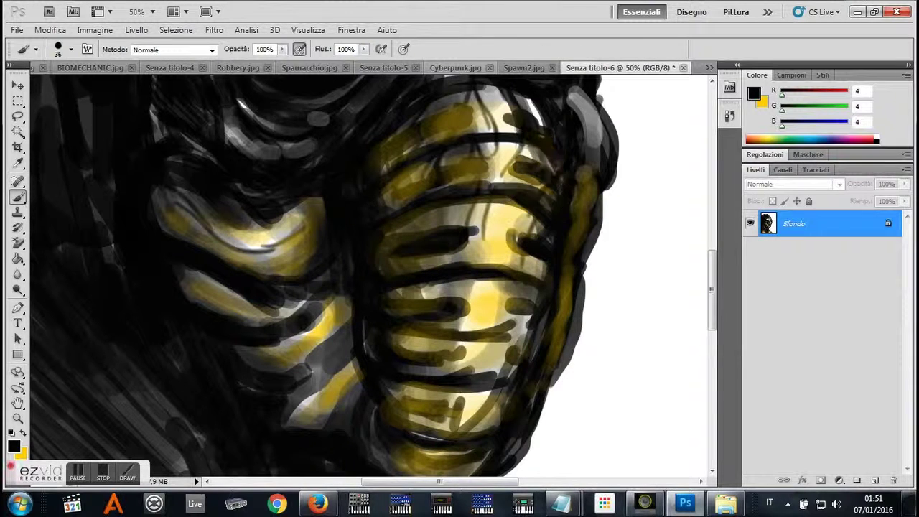
left_click_drag(597, 259, 591, 185)
left_click_drag(585, 280, 534, 406)
mouse_move(557, 377)
left_mouse_down()
mouse_move(580, 305)
mouse_move(564, 356)
left_mouse_up()
scroll(565, 355, "down", 3)
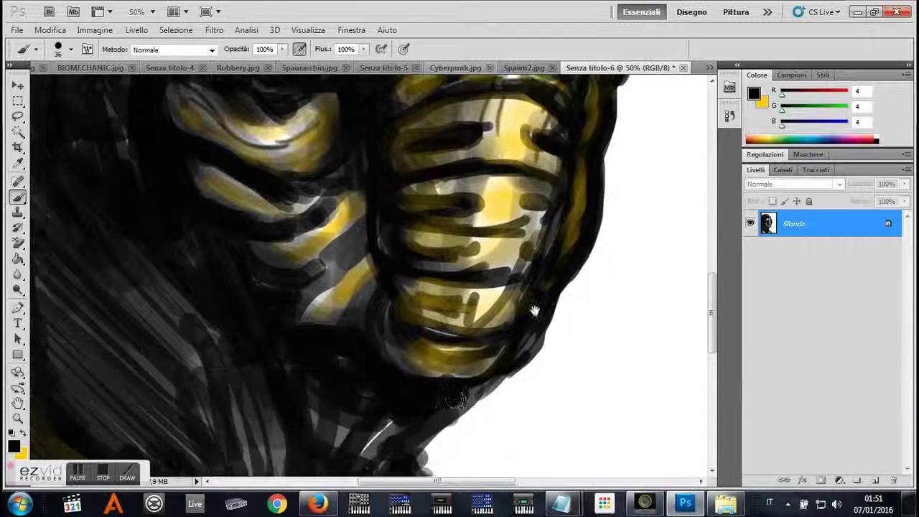
left_click_drag(441, 413, 505, 362)
Add dark strokes down the chin and across the mask ribs.
scroll(438, 413, "down", 5)
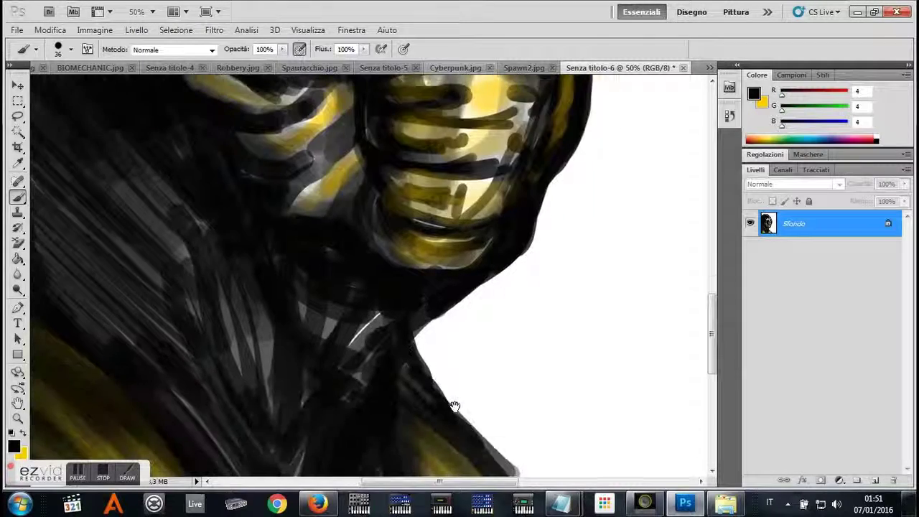
scroll(431, 222, "down", 2)
left_click_drag(431, 222, 533, 335)
scroll(534, 335, "up", 5)
scroll(427, 327, "left", 3)
left_click_drag(428, 327, 468, 297)
Shrink the brush to 7 px for fine hatching on the ribs.
right_click(403, 196)
double_click(529, 319)
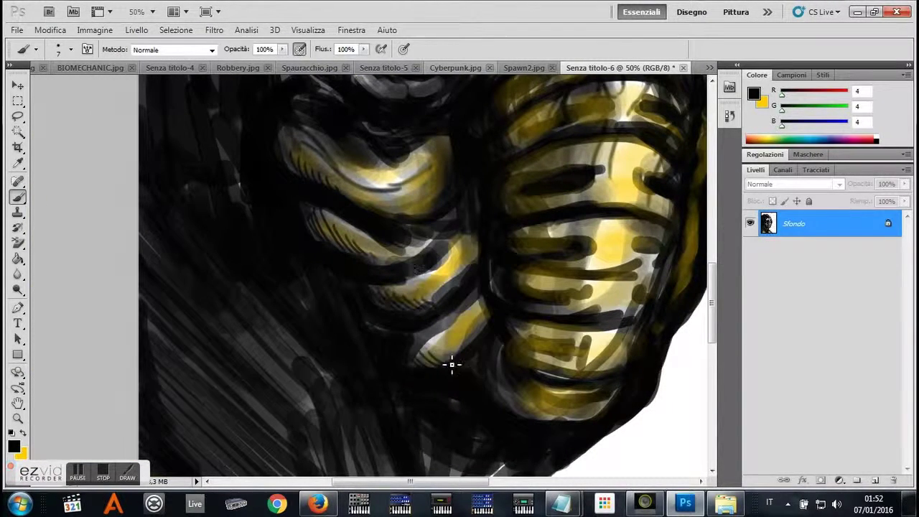
scroll(376, 229, "up", 5)
scroll(376, 229, "right", 2)
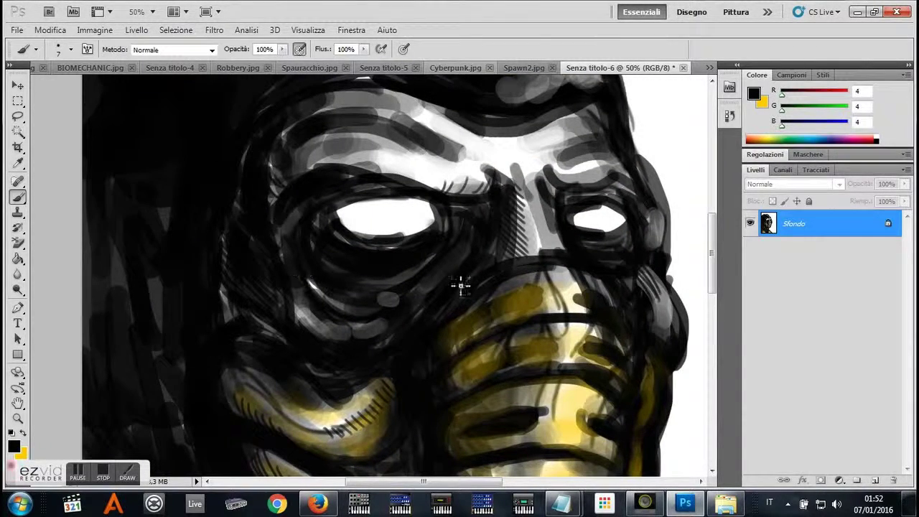
At 25% zoom, darken the brow highlights between the eyes.
key("ctrl+minus")
key("ctrl+minus")
key("ctrl+minus")
right_click(354, 336)
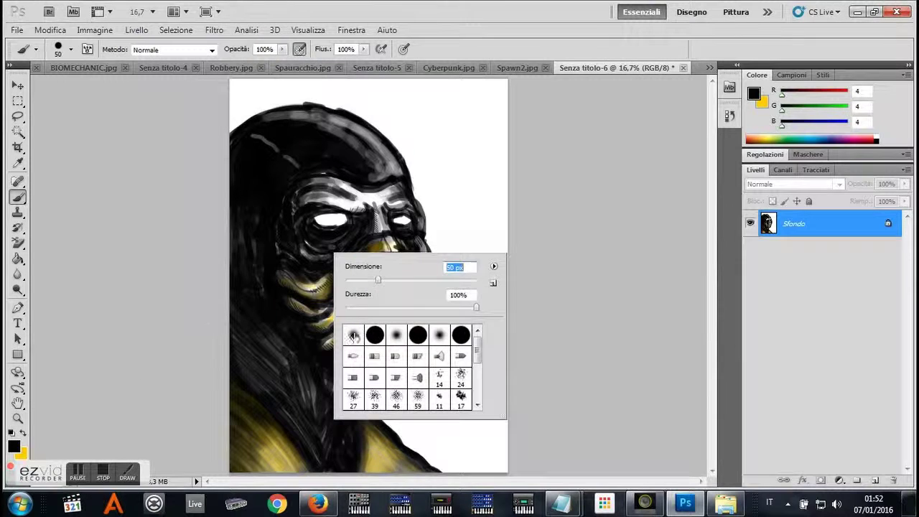
key("Return")
key("ctrl+plus")
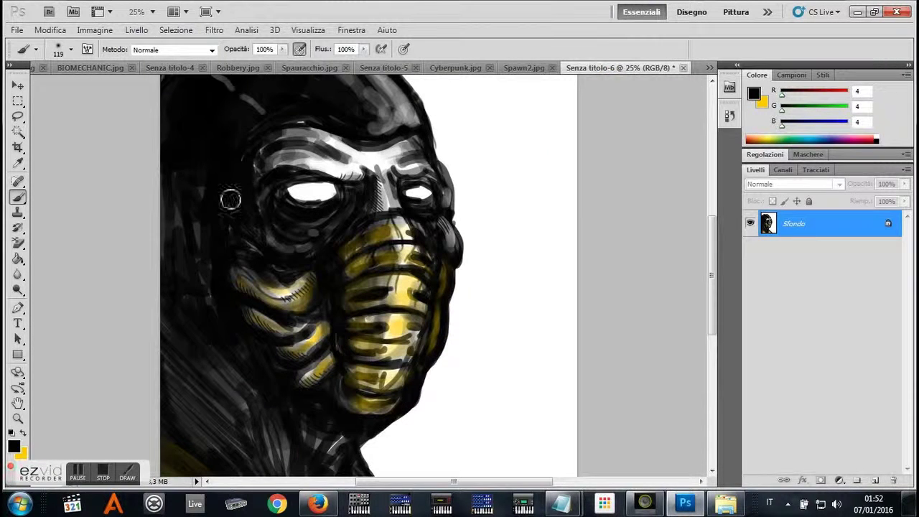
mouse_move(271, 172)
left_mouse_down()
mouse_move(412, 200)
mouse_move(420, 191)
left_mouse_up()
Set the brush to size 58 at 37% opacity.
right_click(370, 198)
key("Return")
key("3")
key("7")
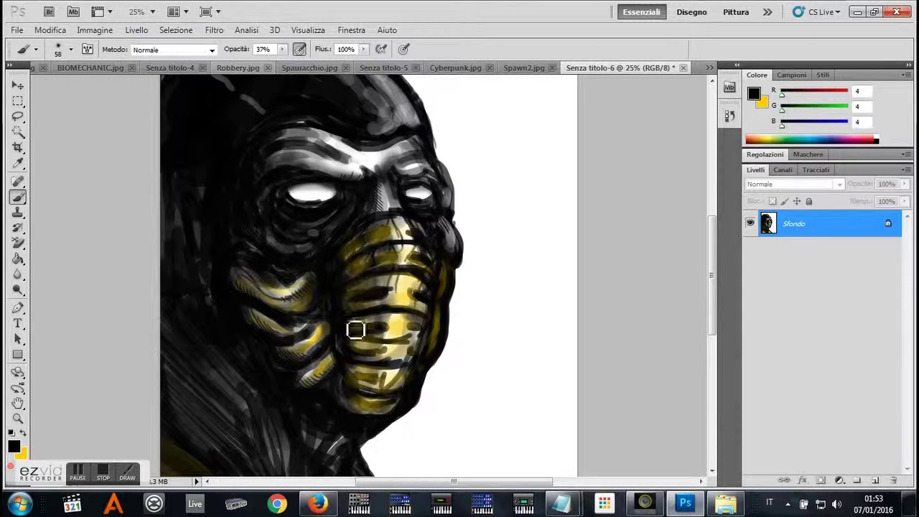
Switch to white paint with 16% opacity and a 33 px brush.
left_click(14, 447)
left_click(503, 216)
key("Return")
key("1")
key("6")
right_click(310, 225)
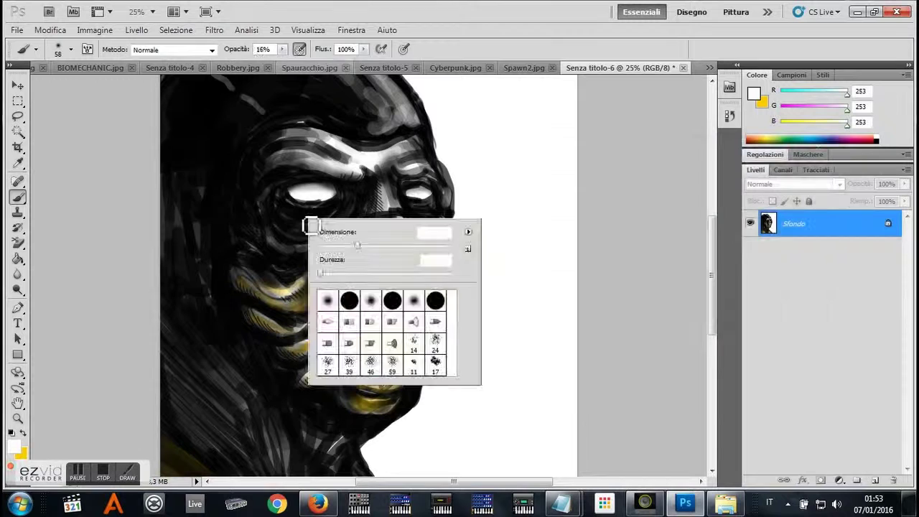
type("33")
key("Return")
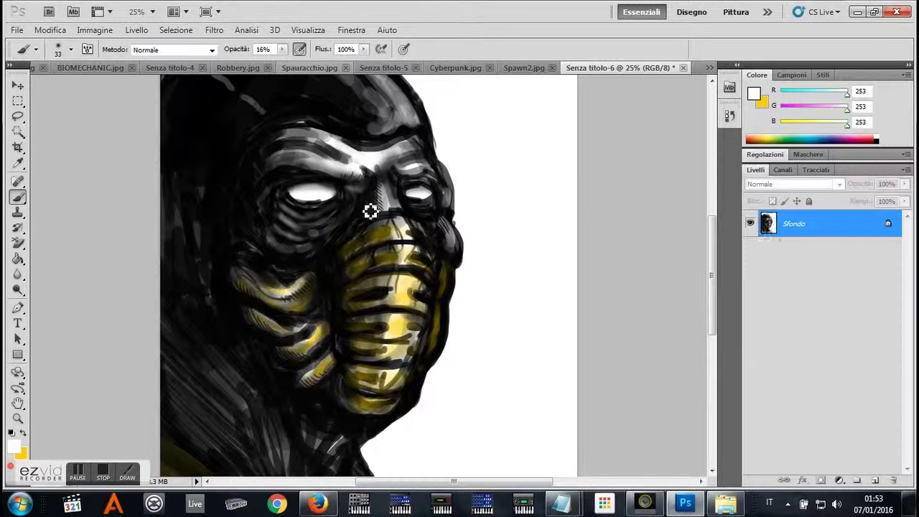
Use near-black at 50% opacity with a 137 px brush to darken the hood top.
left_click(14, 447)
left_click(503, 323)
key("Return")
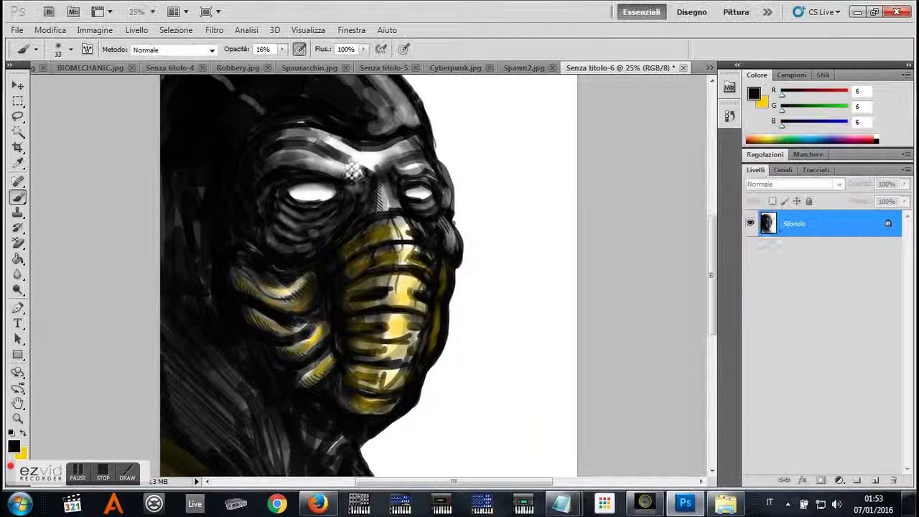
left_click_drag(282, 49, 316, 75)
right_click(335, 135)
type("137")
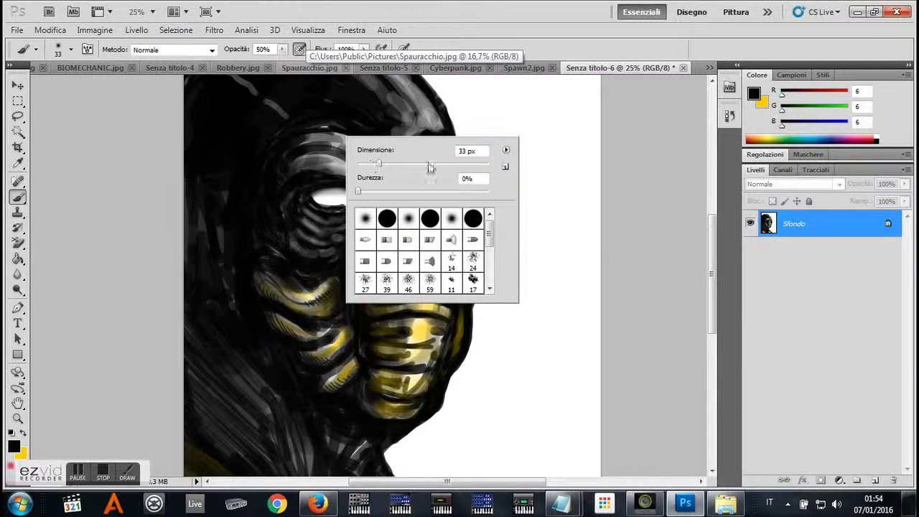
key("Return")
scroll(300, 184, "up", 2)
mouse_move(310, 148)
left_mouse_down()
mouse_move(275, 137)
mouse_move(359, 169)
mouse_move(348, 125)
left_mouse_up()
left_click_drag(301, 169, 439, 194)
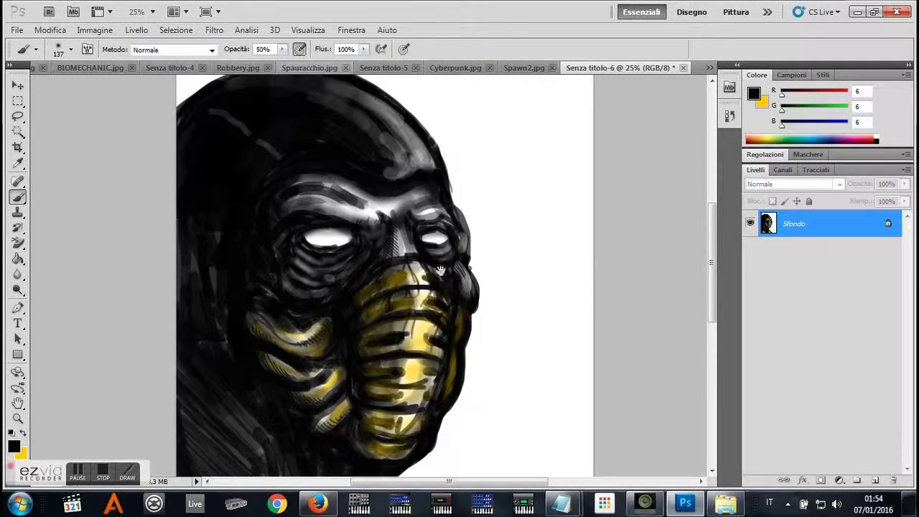
With a 28 px brush, add a dark stroke on the lower-left yellow shoulder.
scroll(438, 193, "down", 2)
right_click(320, 176)
type("28")
key("Return")
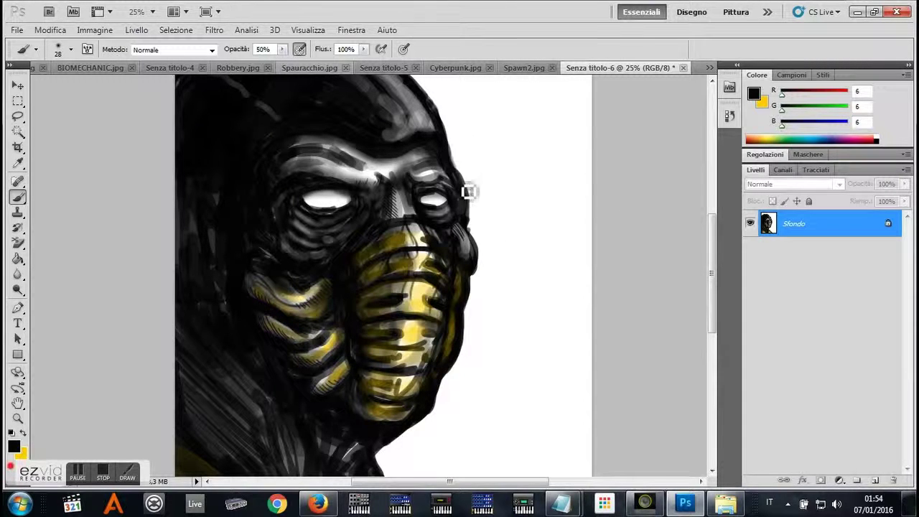
scroll(173, 419, "down", 5)
left_click_drag(228, 431, 238, 356)
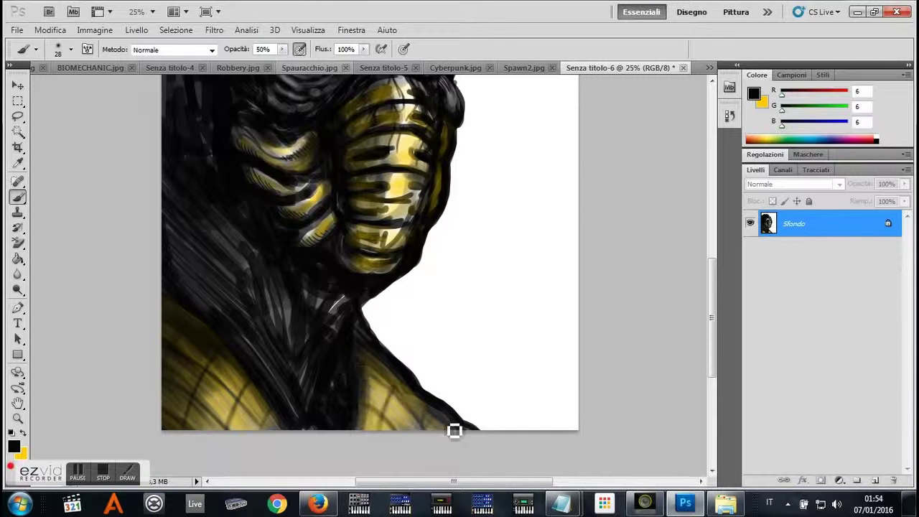
Paint pale-yellow highlights at 19% opacity over the lower-left shoulder.
key("x")
left_click(753, 94)
left_click(798, 160)
right_click(447, 352)
left_click_drag(282, 48, 257, 74)
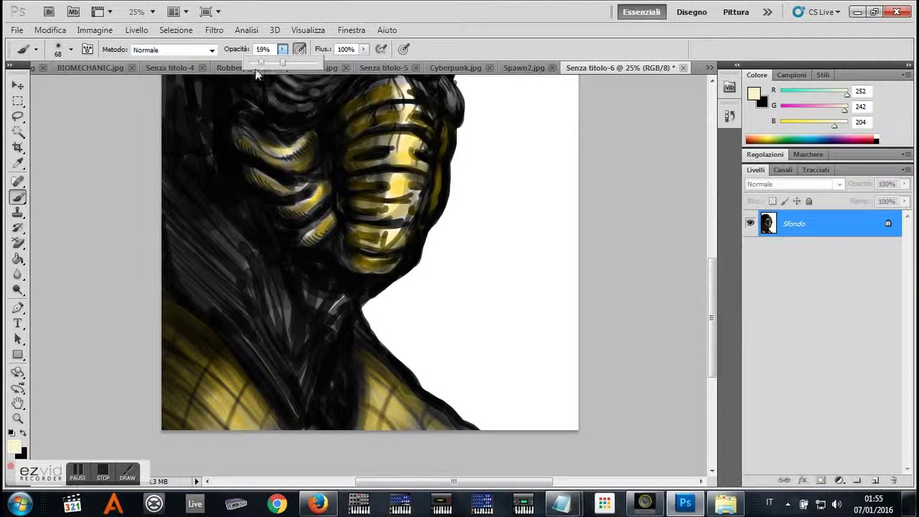
mouse_move(230, 409)
left_mouse_down()
mouse_move(242, 421)
mouse_move(191, 396)
mouse_move(188, 364)
mouse_move(207, 357)
left_mouse_up()
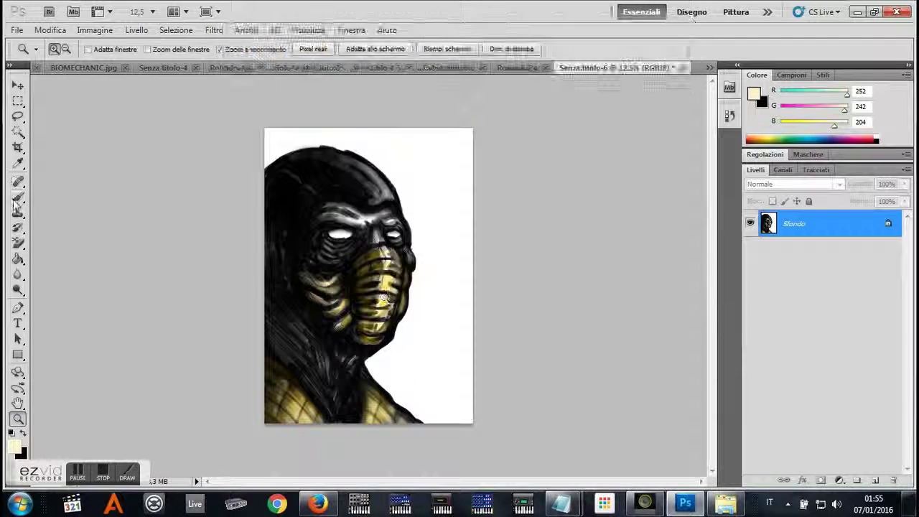
Draw a black Z-like signature at 100% opacity near the lower-right corner, redoing the first attempt.
right_click(467, 321)
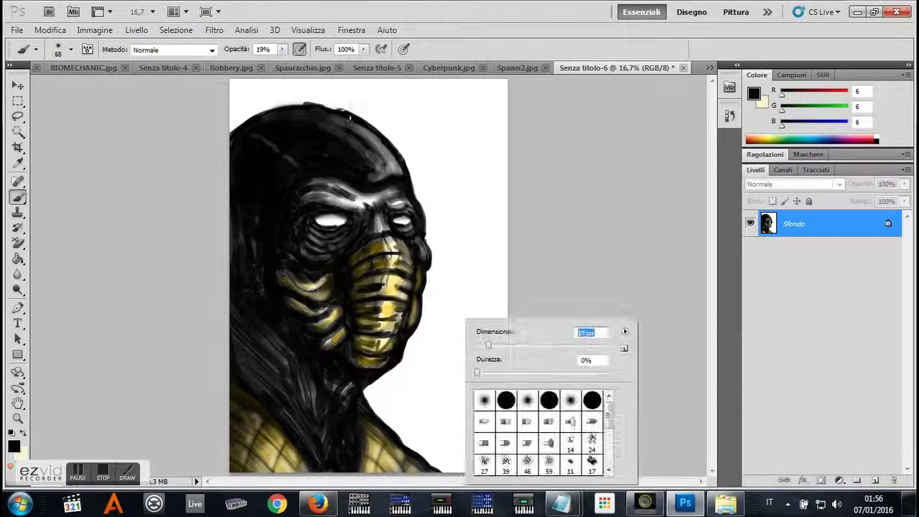
key("Return")
left_click_drag(463, 431, 474, 452)
key("ctrl+z")
left_click_drag(463, 417, 474, 451)
left_click(127, 474)
left_click(20, 287)
left_click(453, 294)
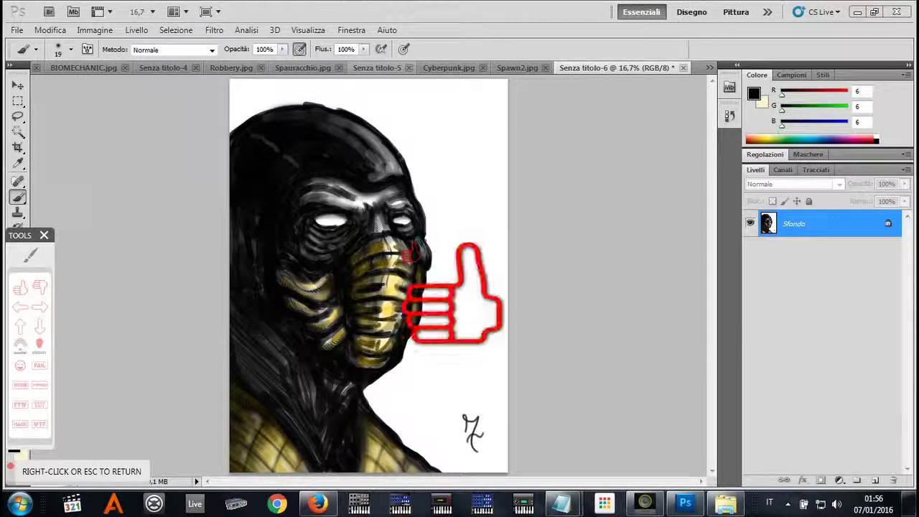